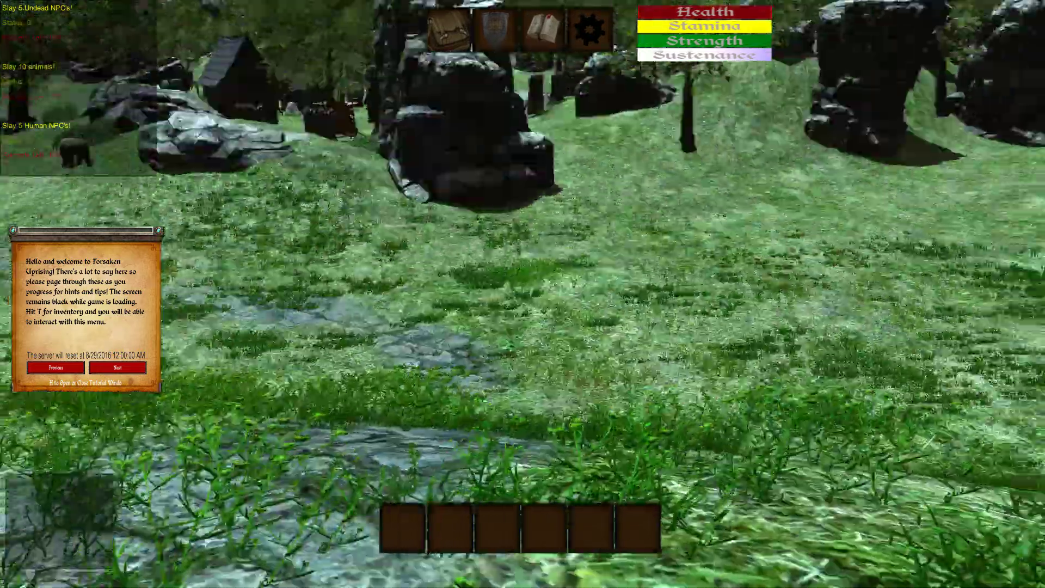
Step: Open the inventory grid after spawning on USA-2, showing the lone Club
key("i")
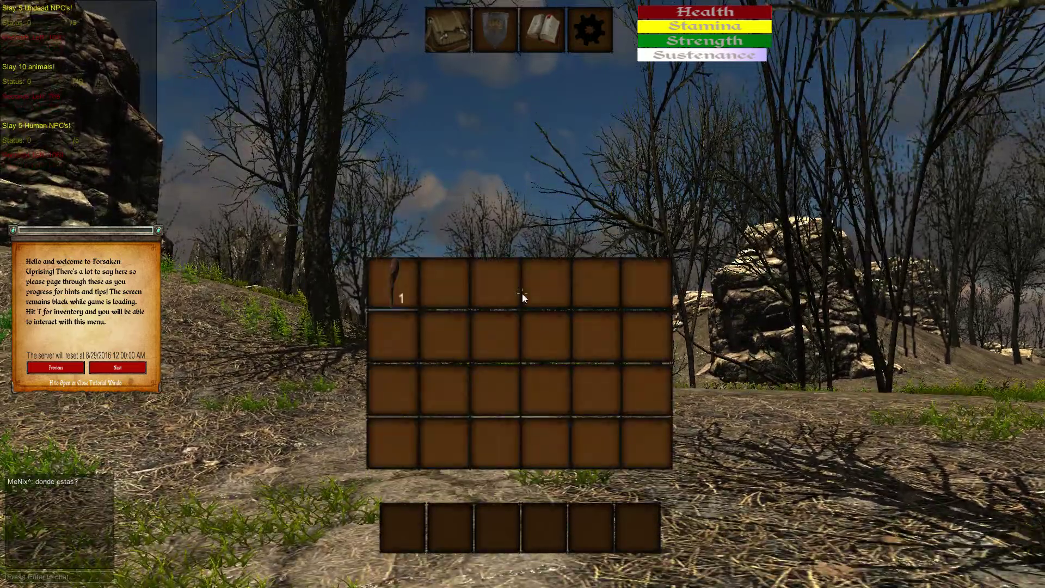
Step: Equip the Club in hotbar slot 1, sprint ahead, recheck the inventory and start a chat message
left_click(404, 522)
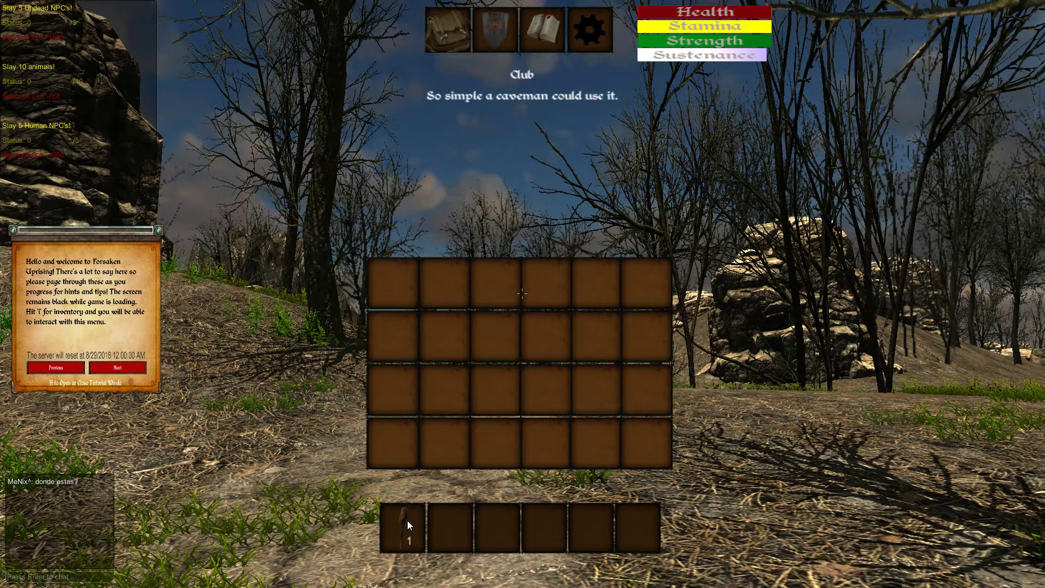
key("i")
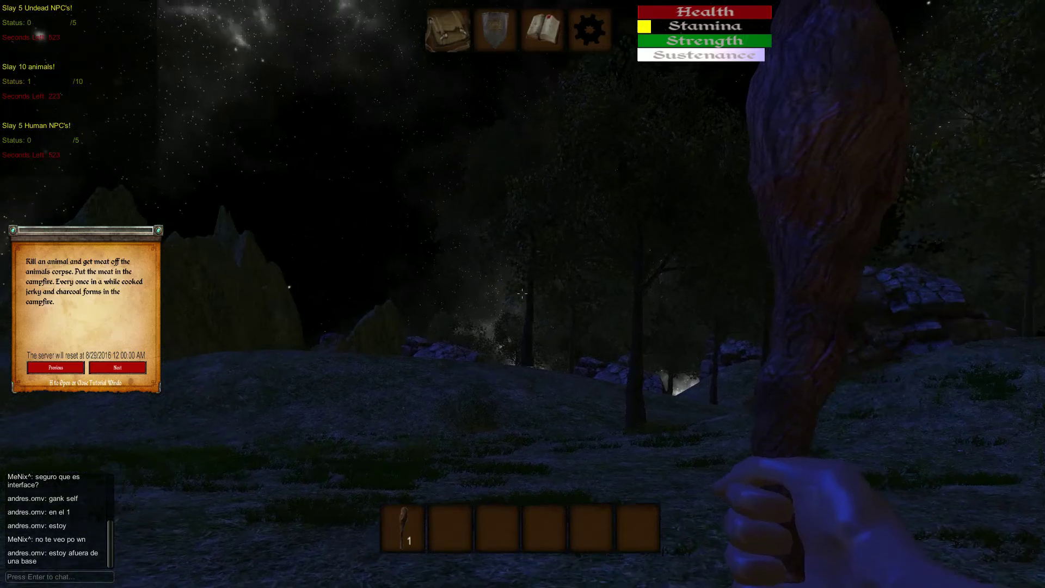
key("w")
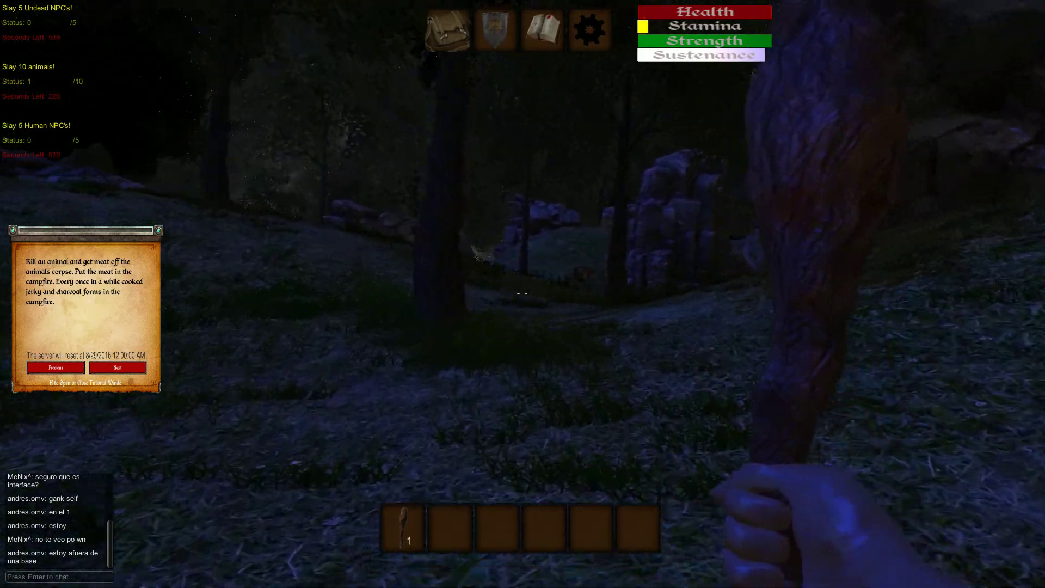
key("i")
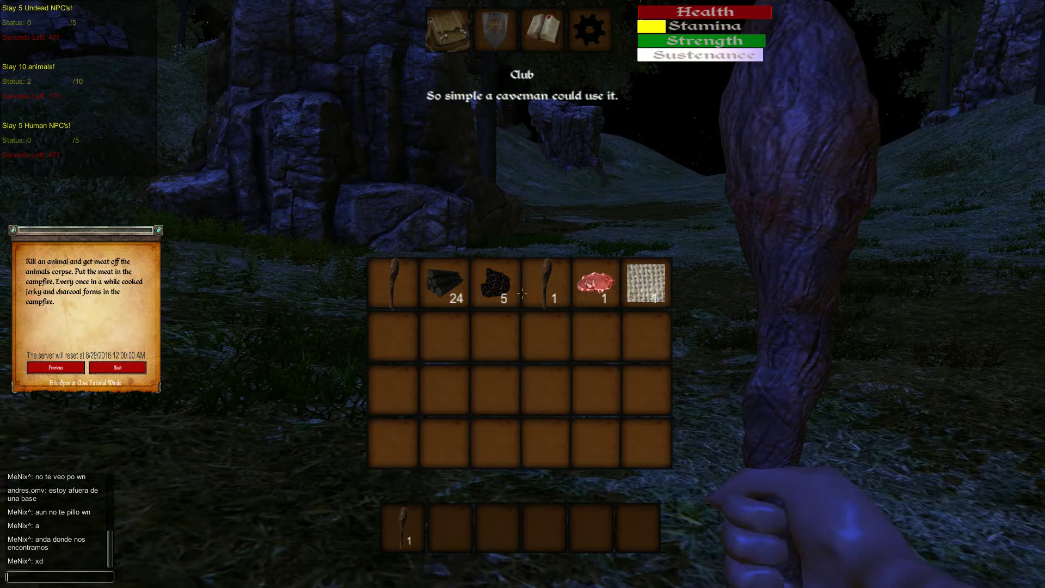
key("Return")
type("Hey, ANy")
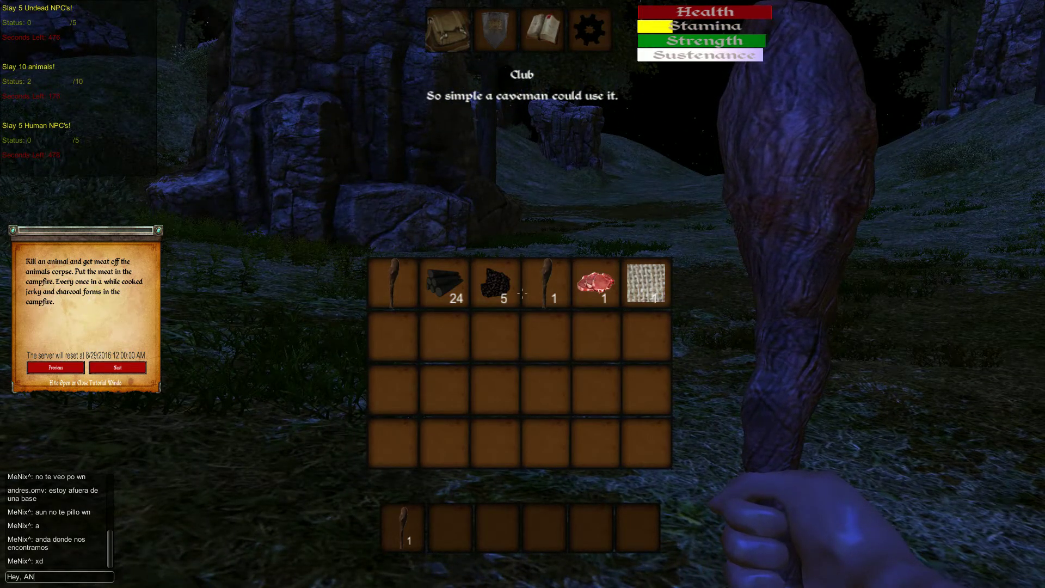